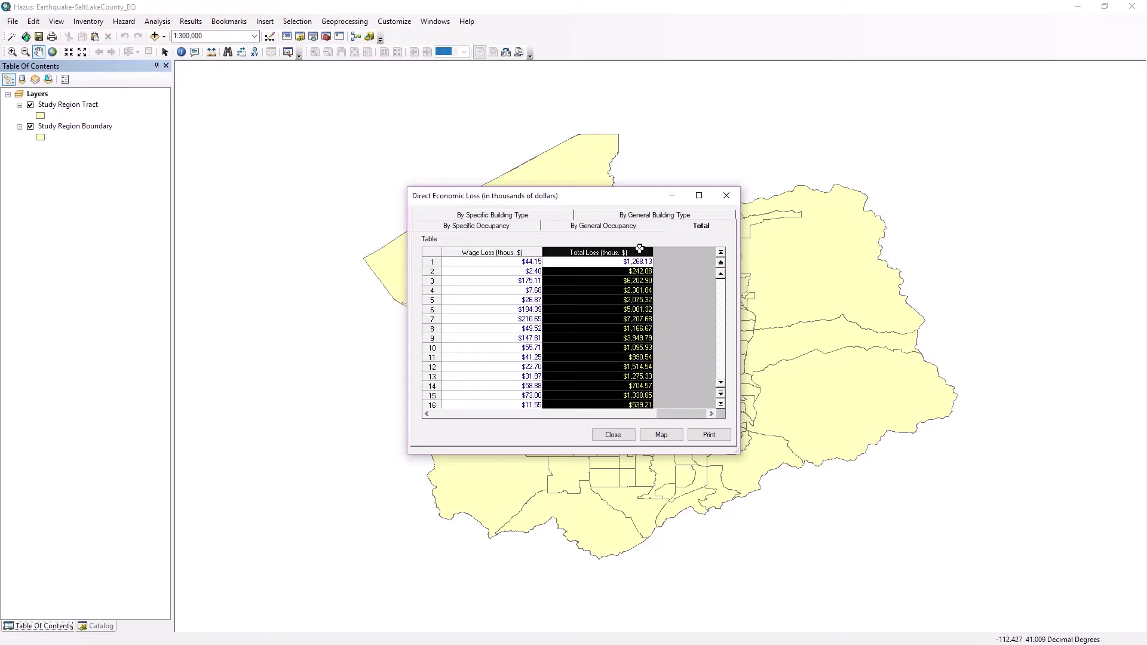
# Map the total economic losses, then close the loss and Square Footage tables
pyautogui.click(649, 437)
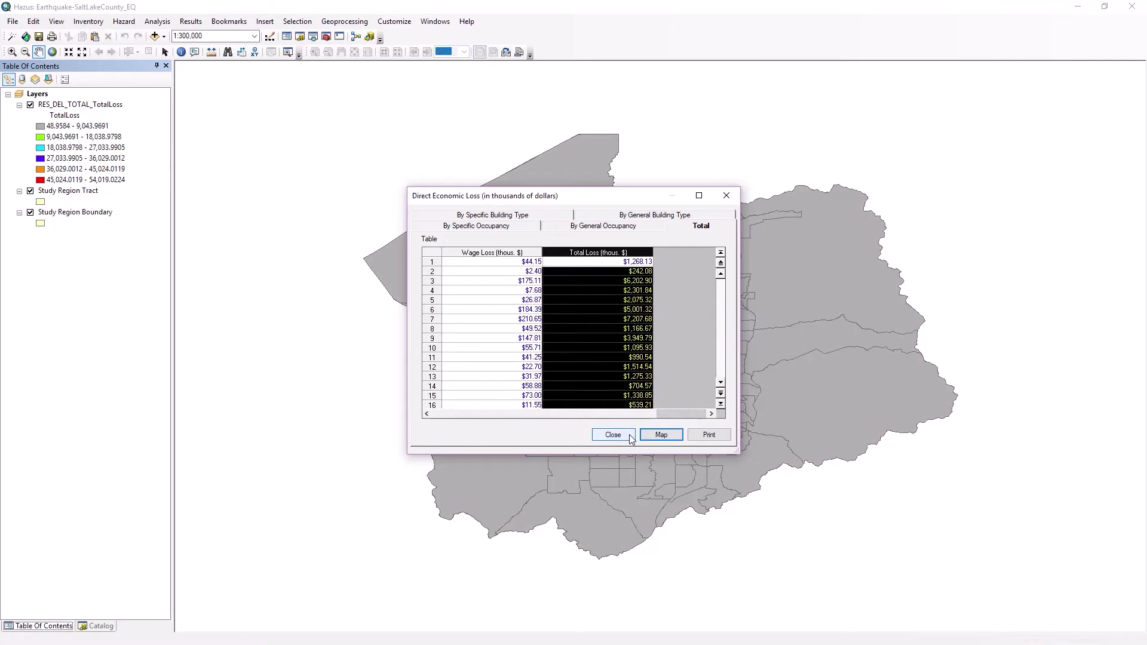
pyautogui.click(630, 435)
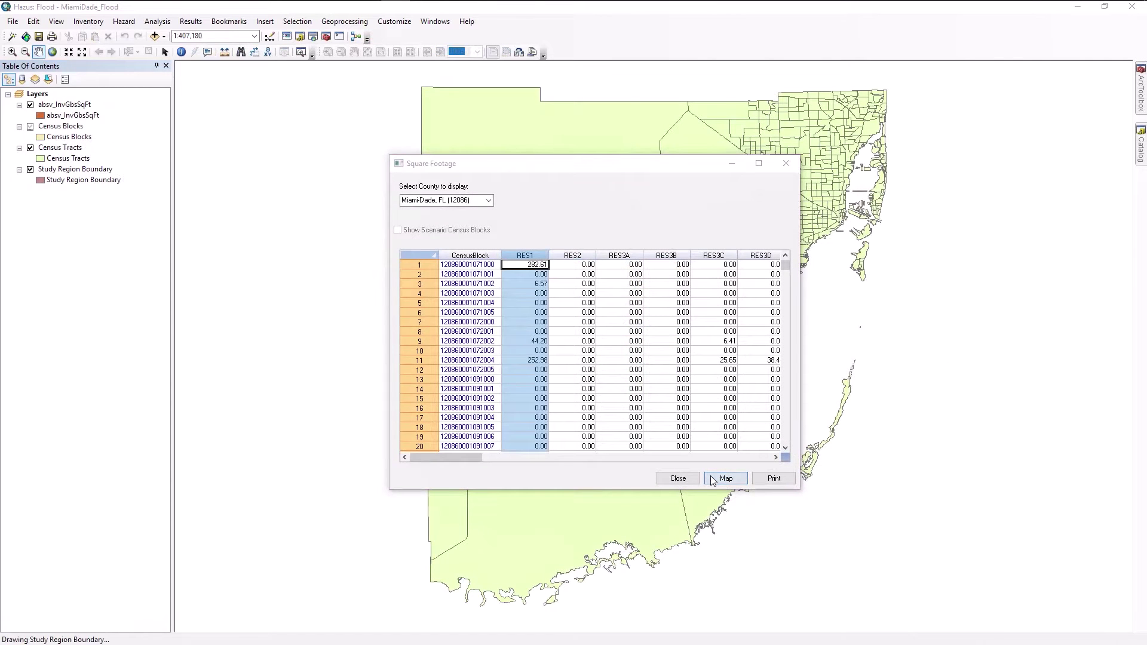
pyautogui.click(678, 478)
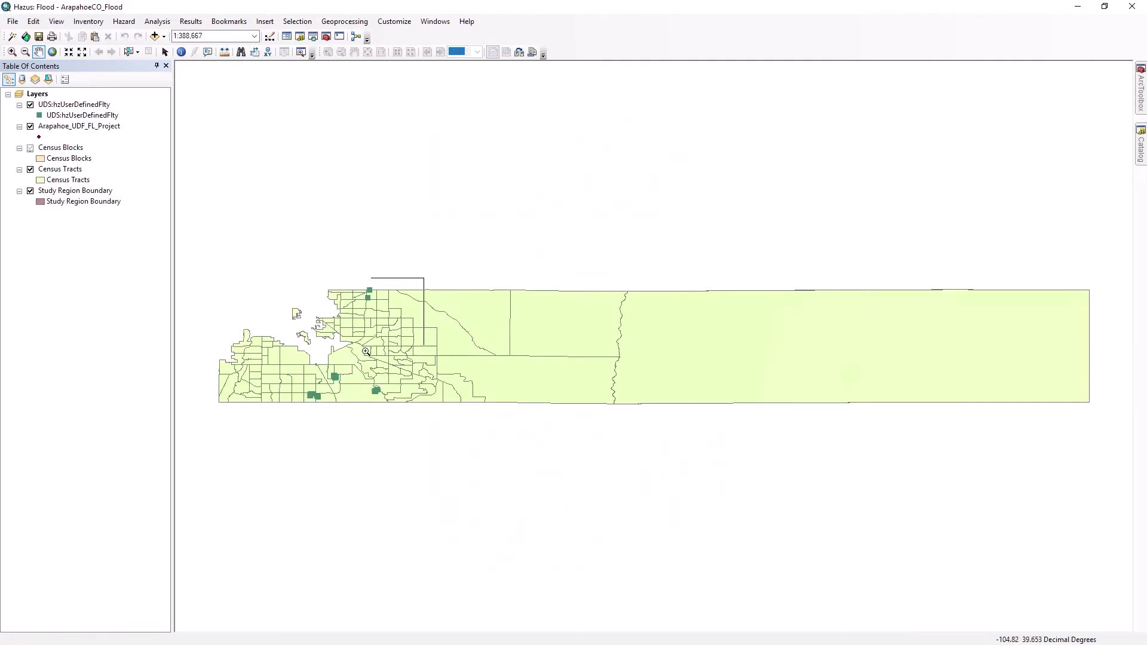
# Zoom the Arapahoe map to about 1:90,662 and identify a user-defined facility's attributes
pyautogui.moveTo(366, 352); pyautogui.dragTo(294, 411)
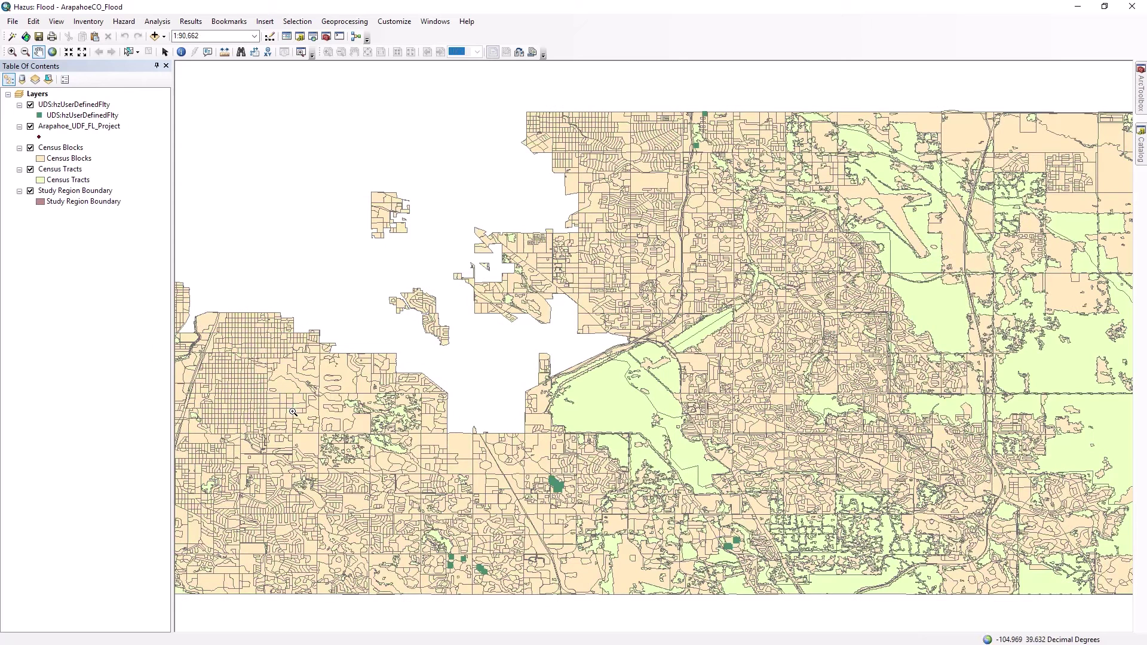
pyautogui.click(181, 52)
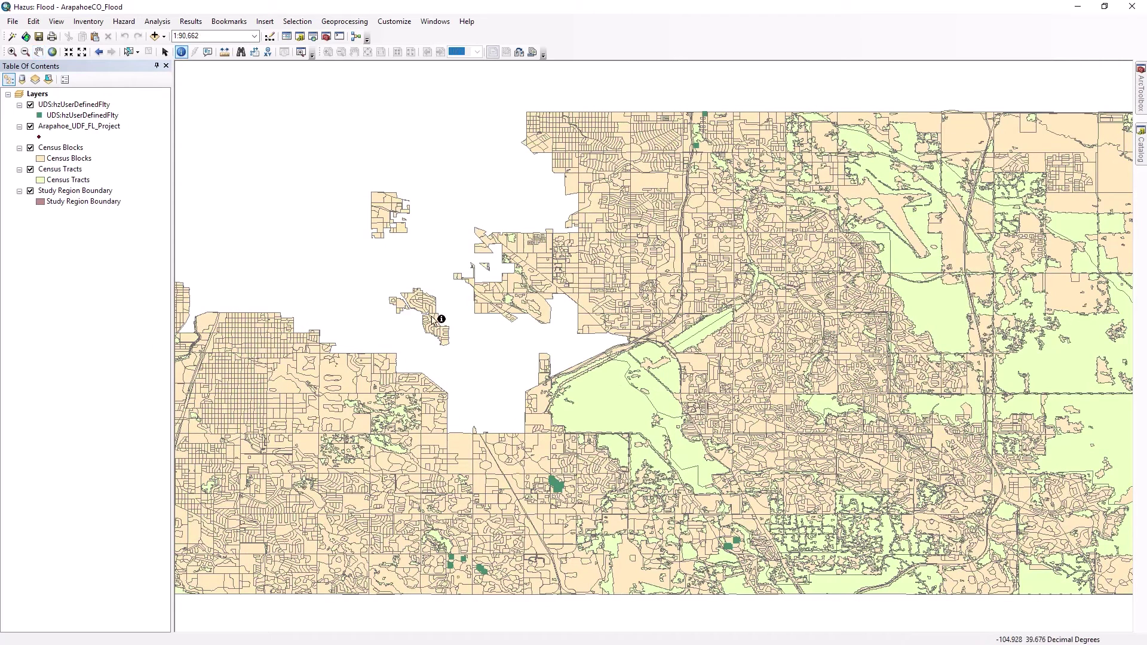
pyautogui.click(464, 558)
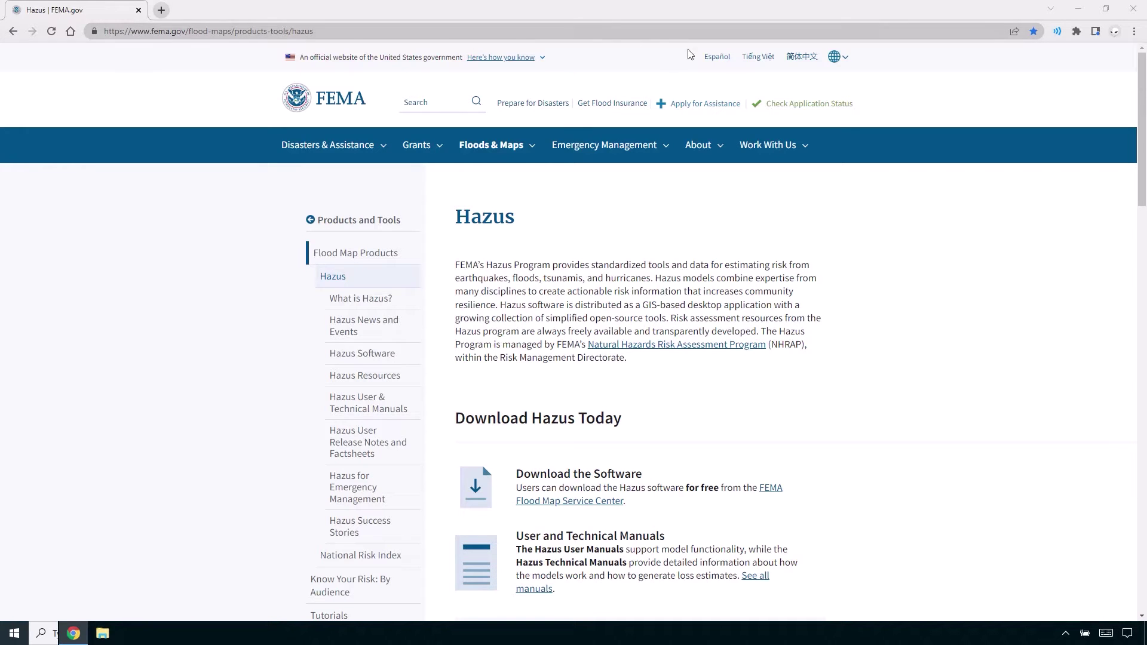
# Follow the 'FEMA Flood Map Service Center' link under Download the Software
pyautogui.moveTo(1140, 184)
pyautogui.mouseDown()
pyautogui.moveTo(1143, 572)
pyautogui.moveTo(1143, 188)
pyautogui.mouseUp()
pyautogui.click(771, 489)
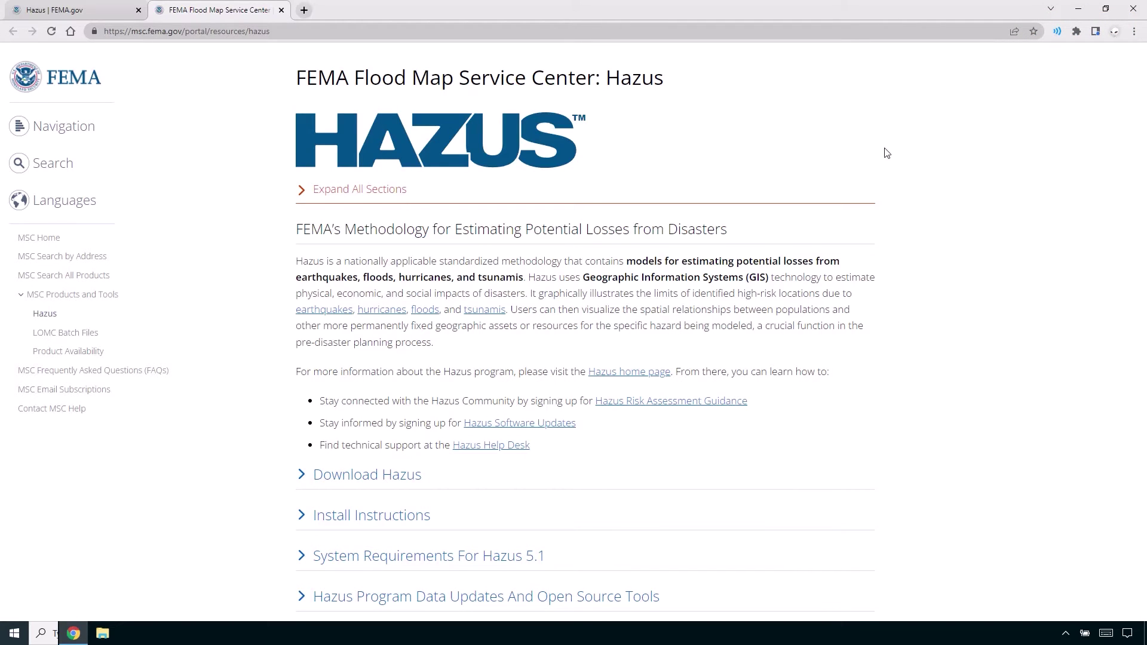
# Bookmark the Flood Map Service Center Hazus page and confirm with Done
pyautogui.click(1033, 30)
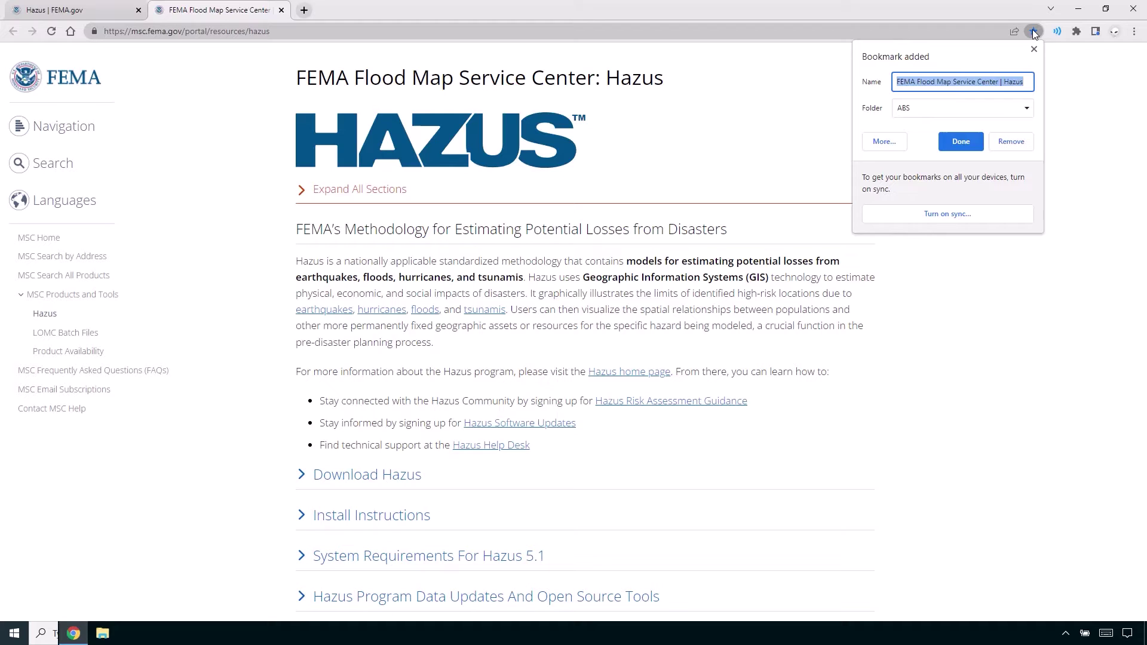
pyautogui.click(962, 142)
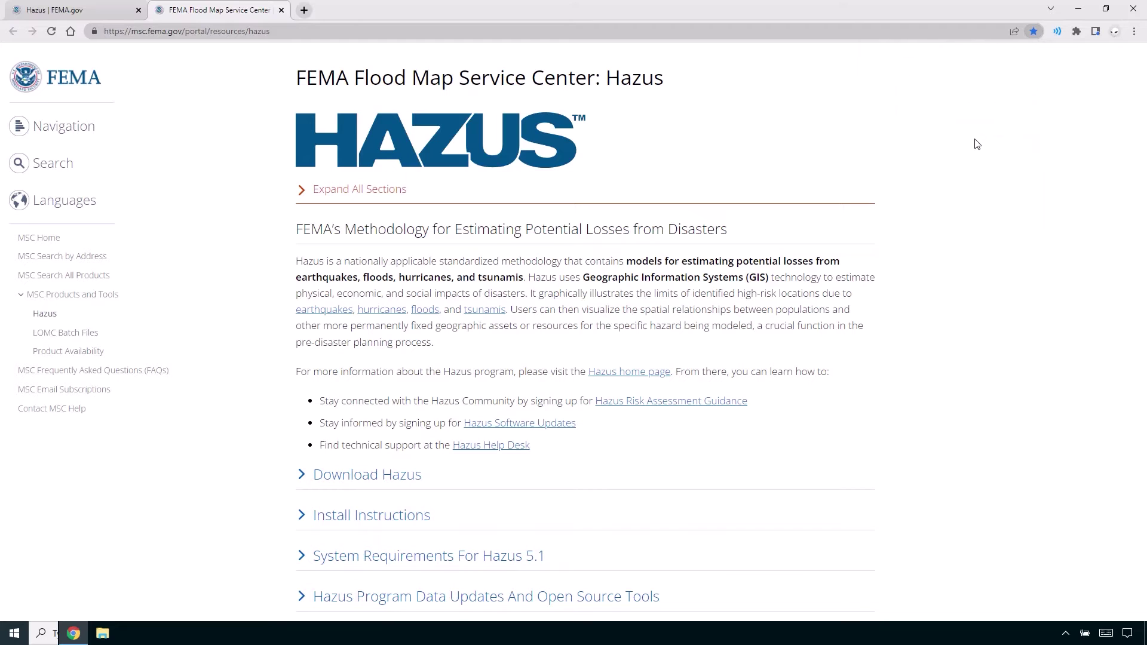
# Expand Download Hazus, tick 'I'm not a robot', and start the Hazus Application direct download
pyautogui.click(402, 476)
pyautogui.scroll(-1, 405, 480)
pyautogui.scroll(-10, 405, 480)
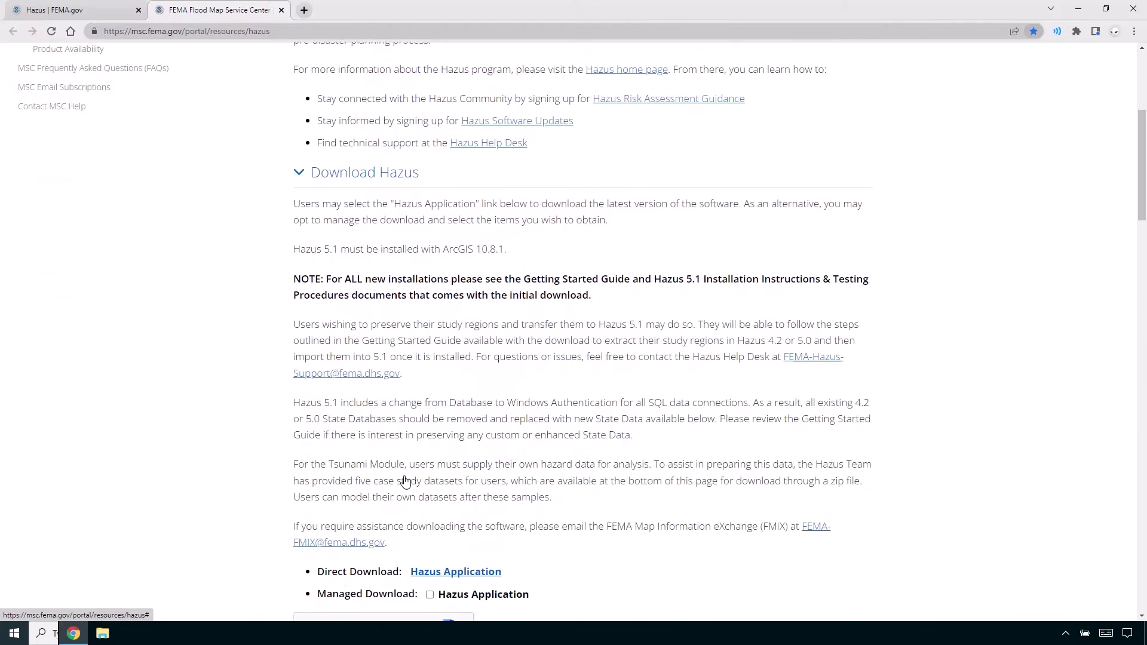
pyautogui.scroll(-2, 405, 476)
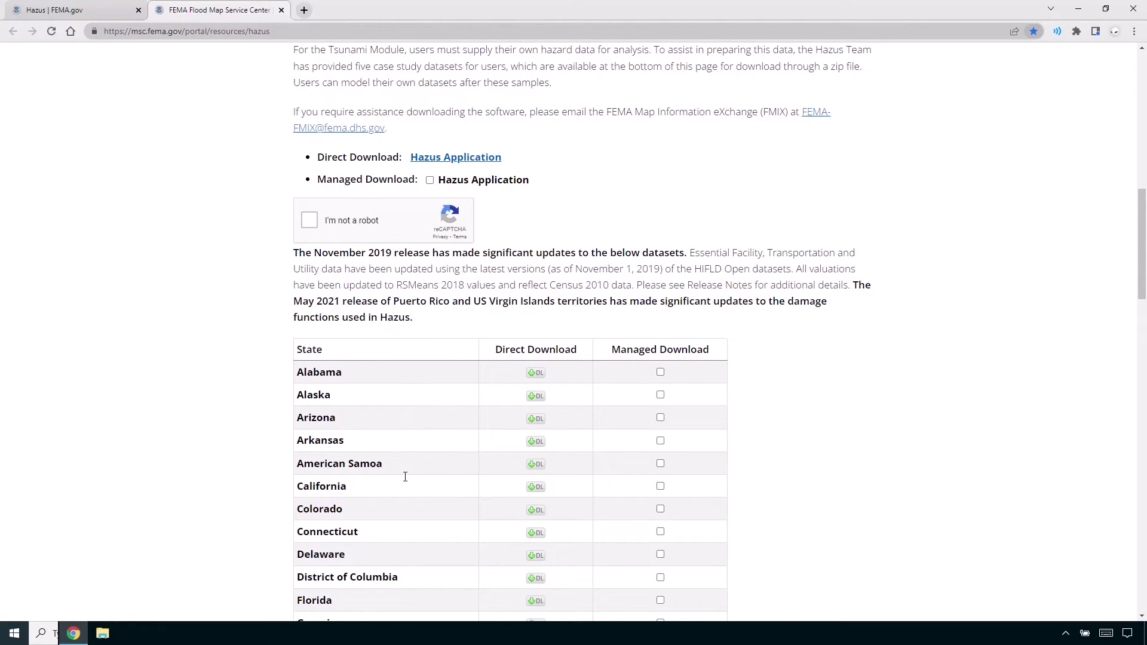
pyautogui.click(310, 217)
pyautogui.click(430, 159)
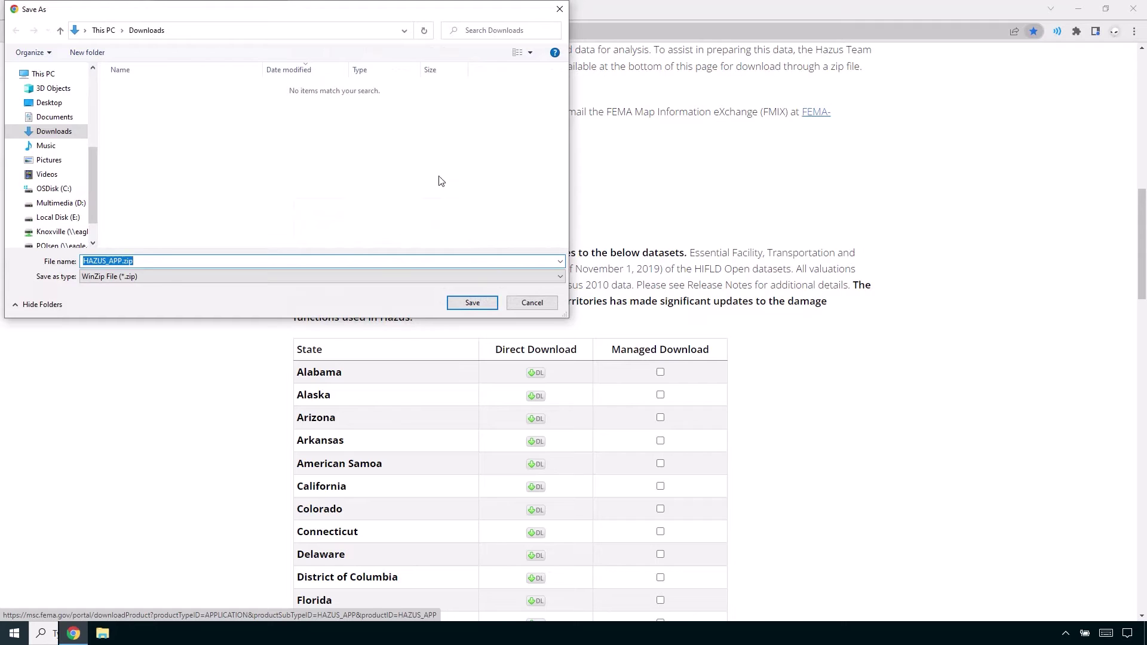
# Save HAZUS_APP.zip to Downloads, show it in its folder, and extract it to C:\HAZUS_APP
pyautogui.click(472, 303)
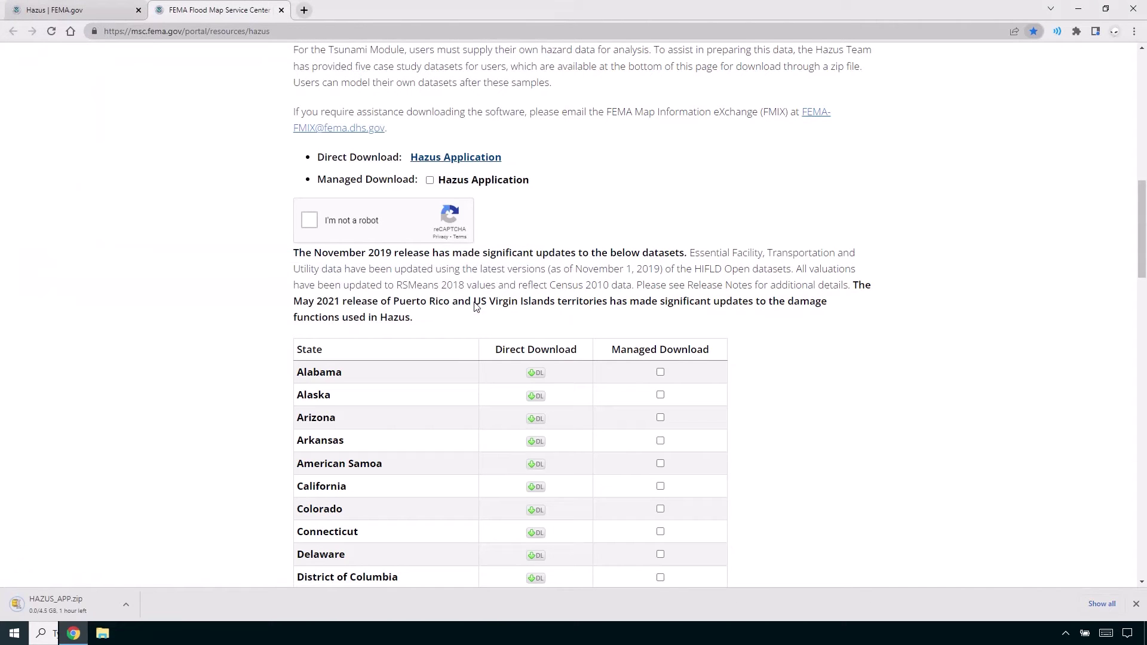
pyautogui.rightClick(70, 604)
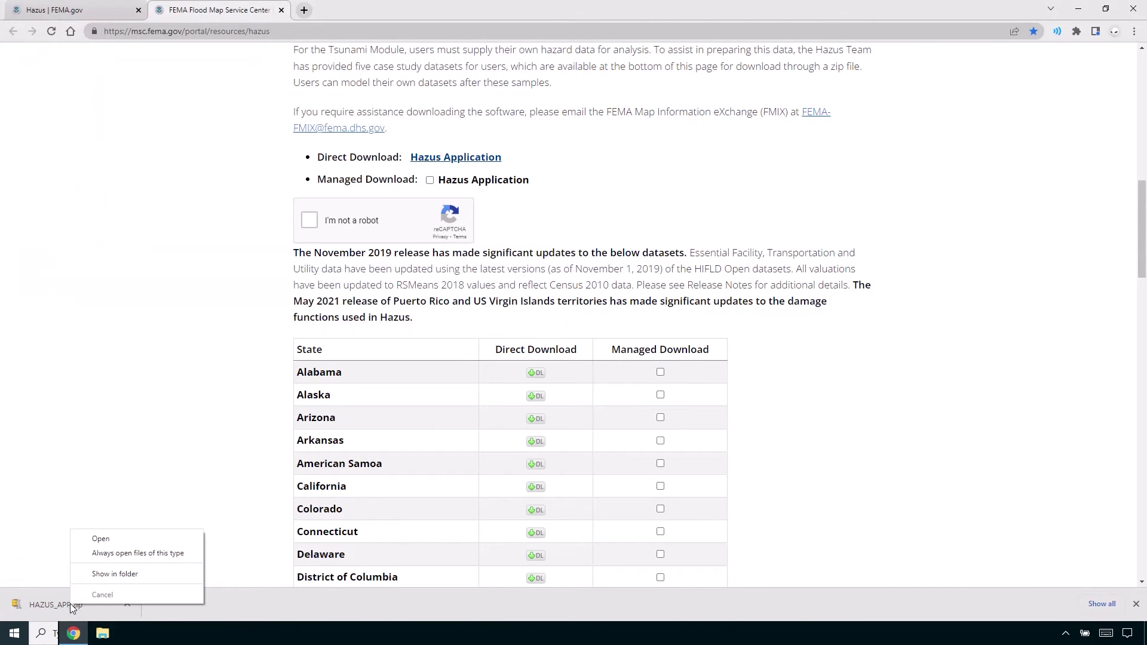
pyautogui.click(96, 574)
pyautogui.rightClick(344, 287)
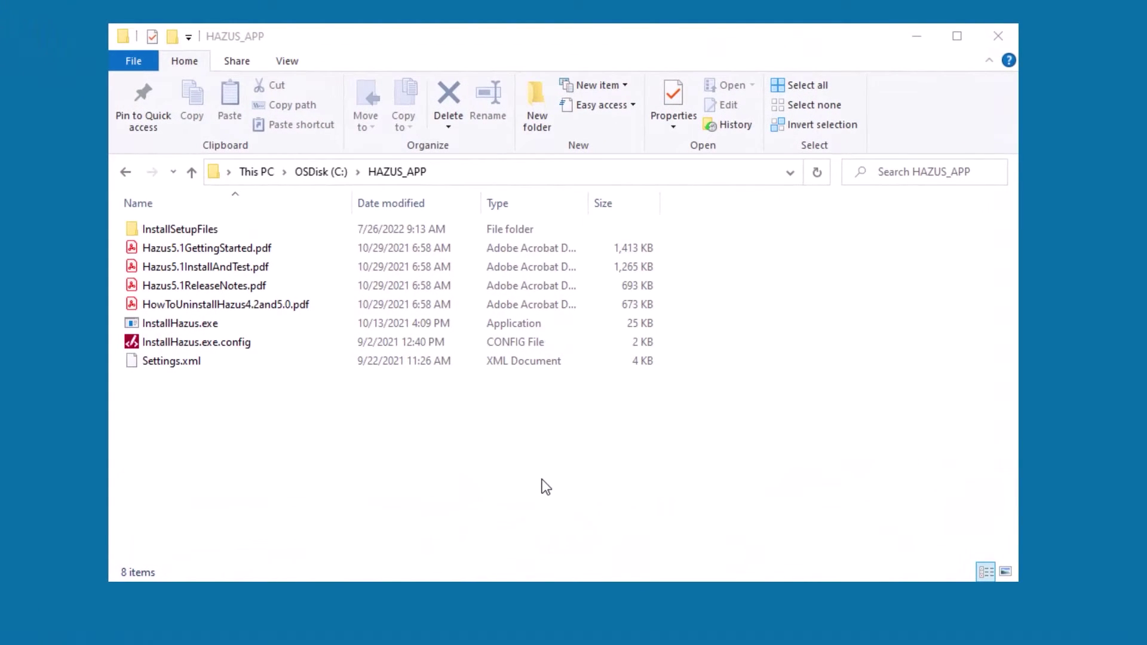
# Run InstallHazus.exe as administrator
pyautogui.click(202, 324)
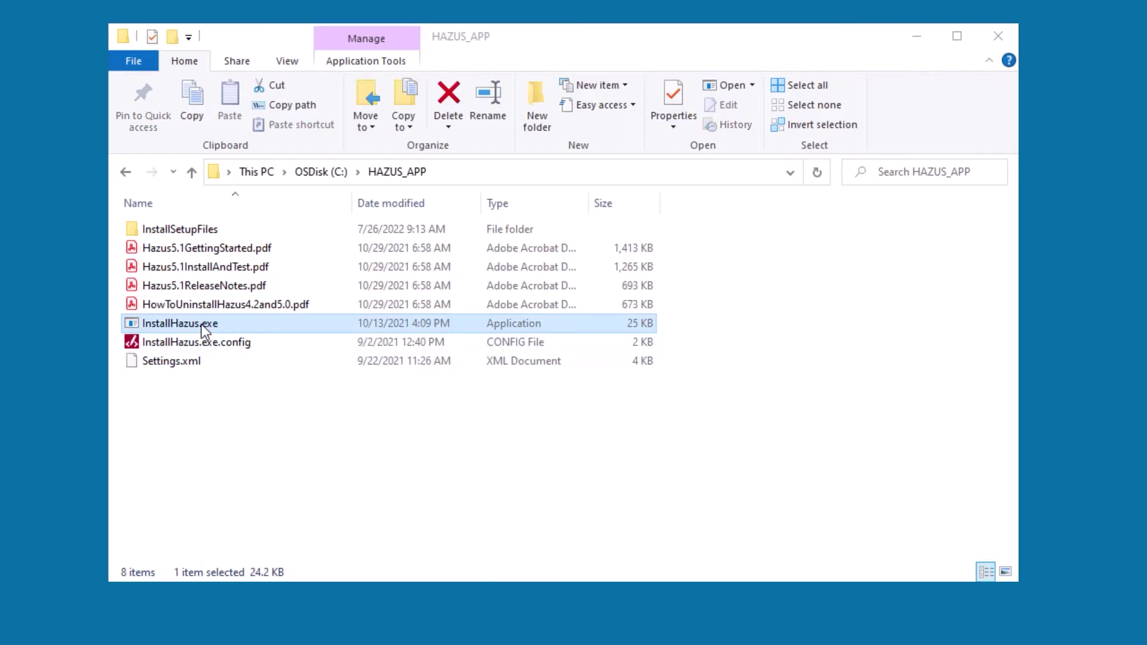
pyautogui.rightClick(202, 325)
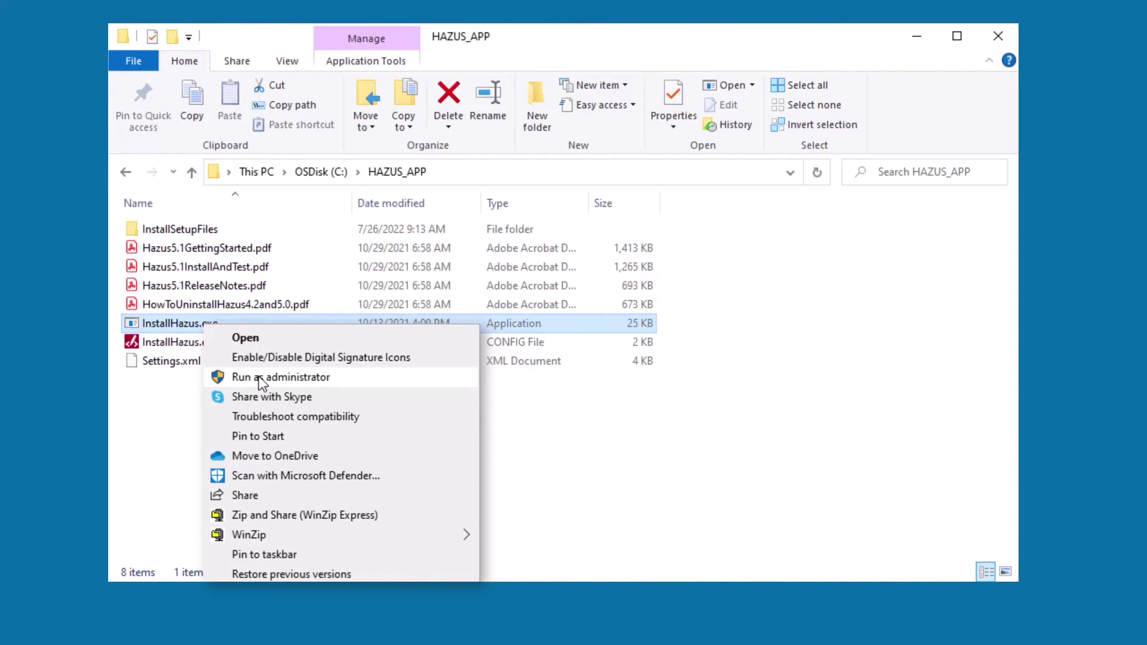
pyautogui.click(281, 377)
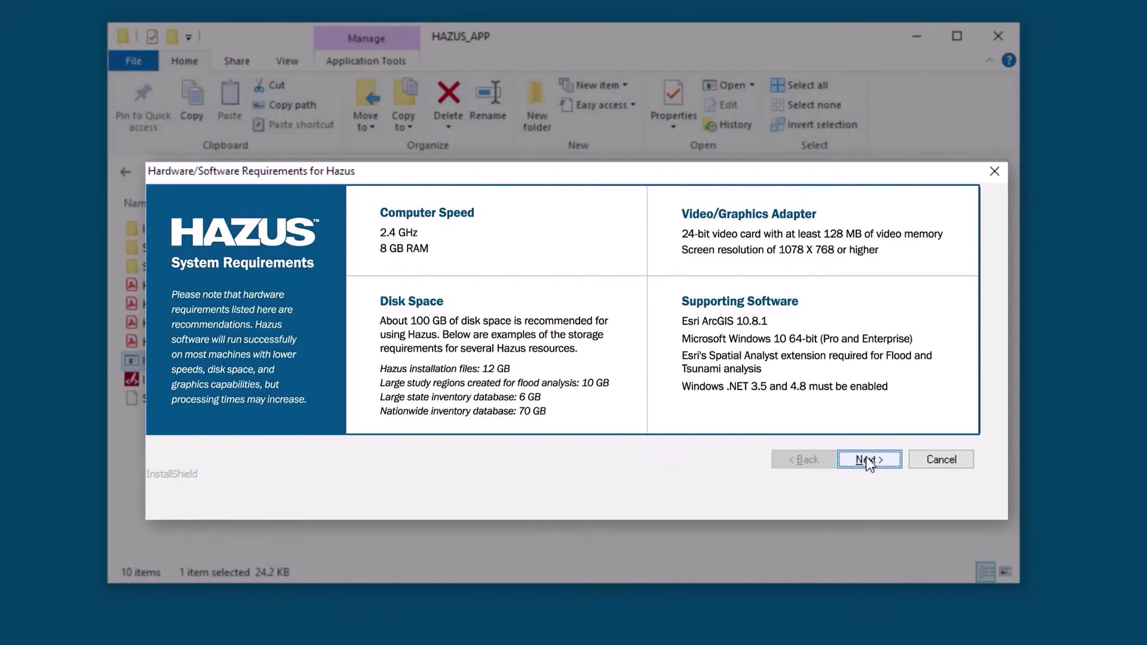
# Enter the user name and company name, then continue with the Complete setup type
pyautogui.click(867, 460)
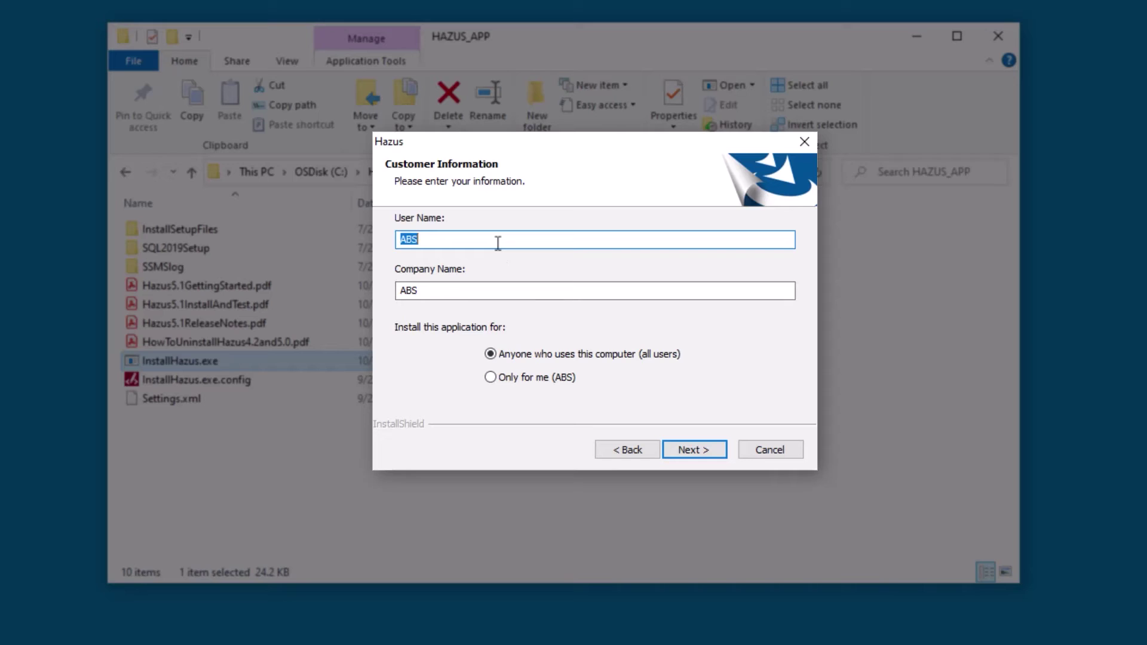
pyautogui.write('YourUserName')
pyautogui.press('Tab')
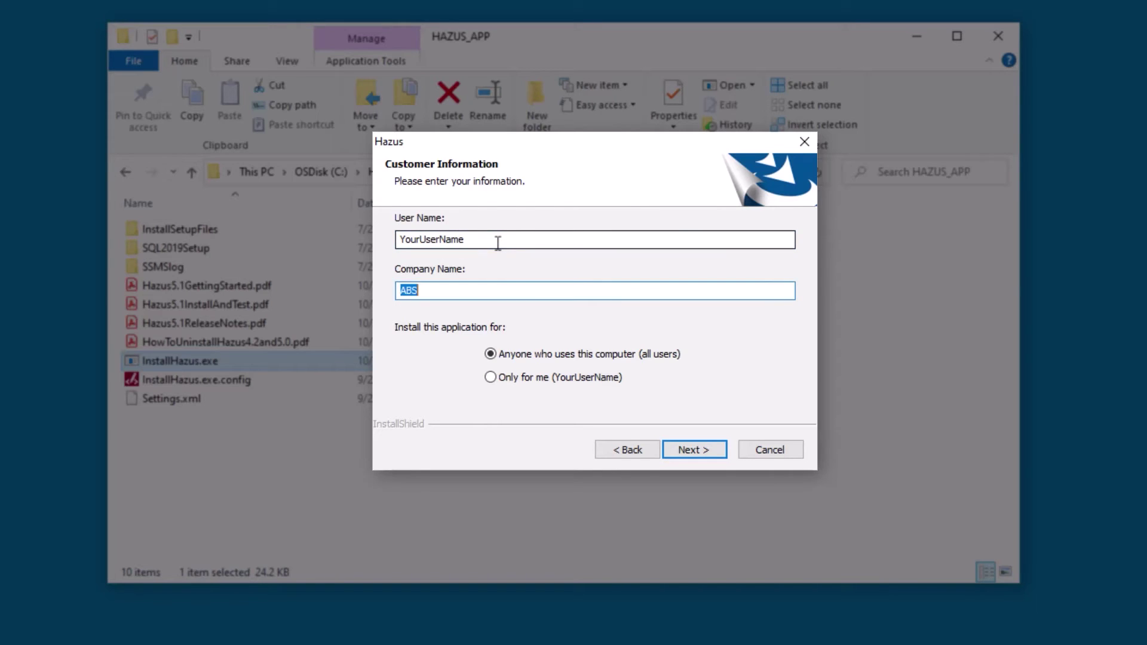
pyautogui.write('YourCompanyName')
pyautogui.click(688, 452)
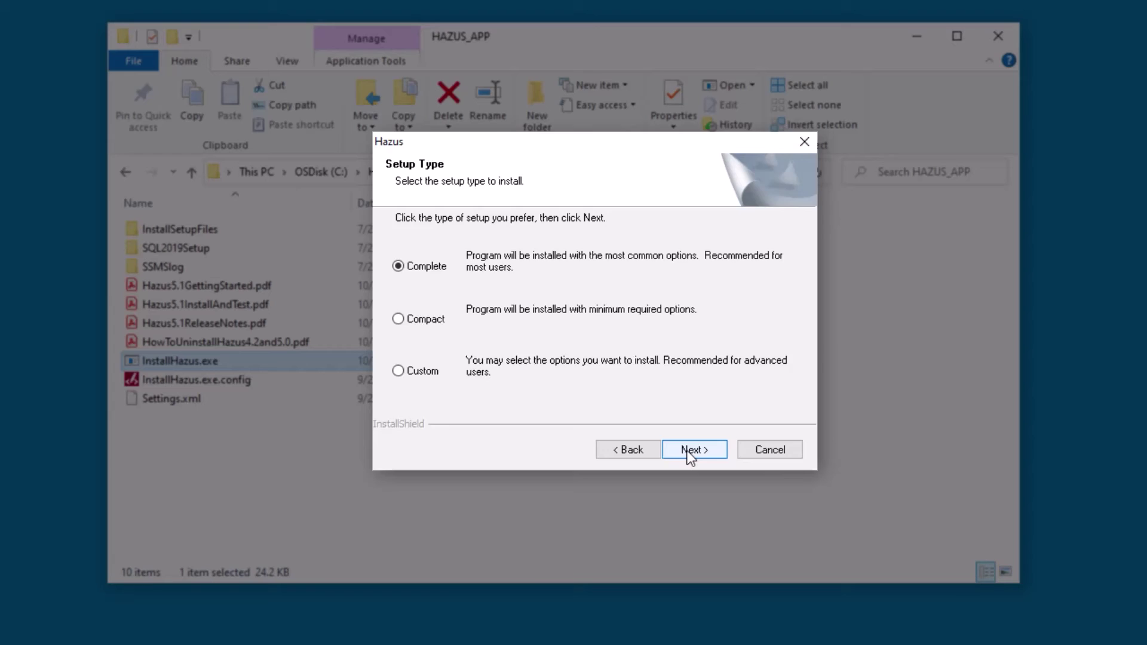
pyautogui.click(691, 456)
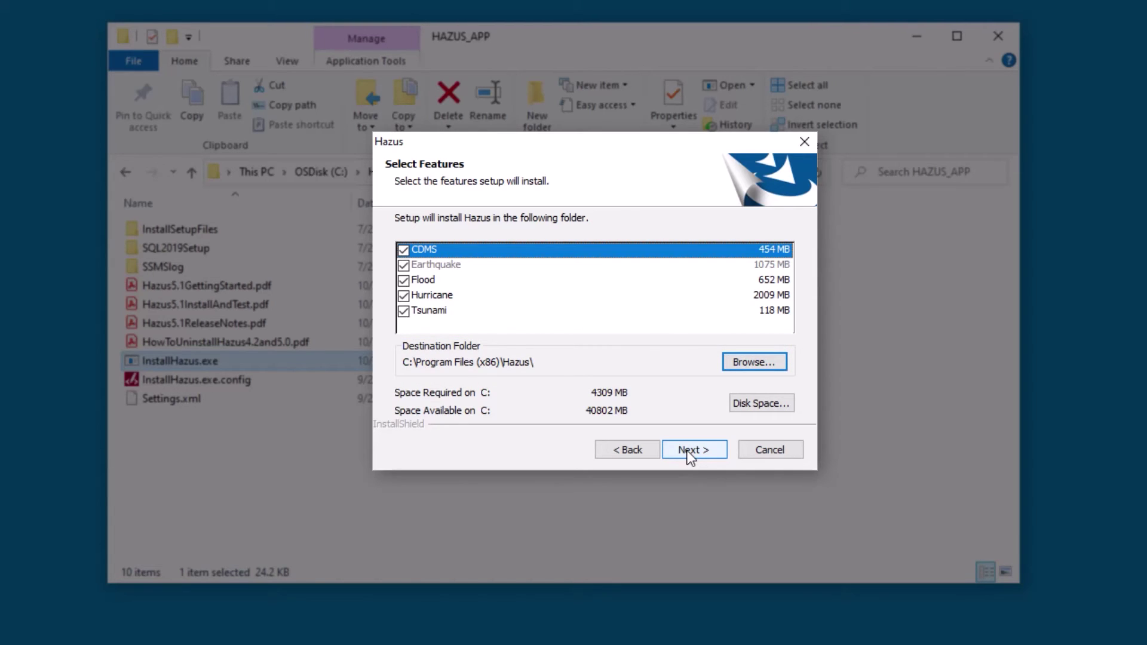
# Keep all five features selected and install into C:\Program Files (x86)\Hazus\
pyautogui.click(691, 457)
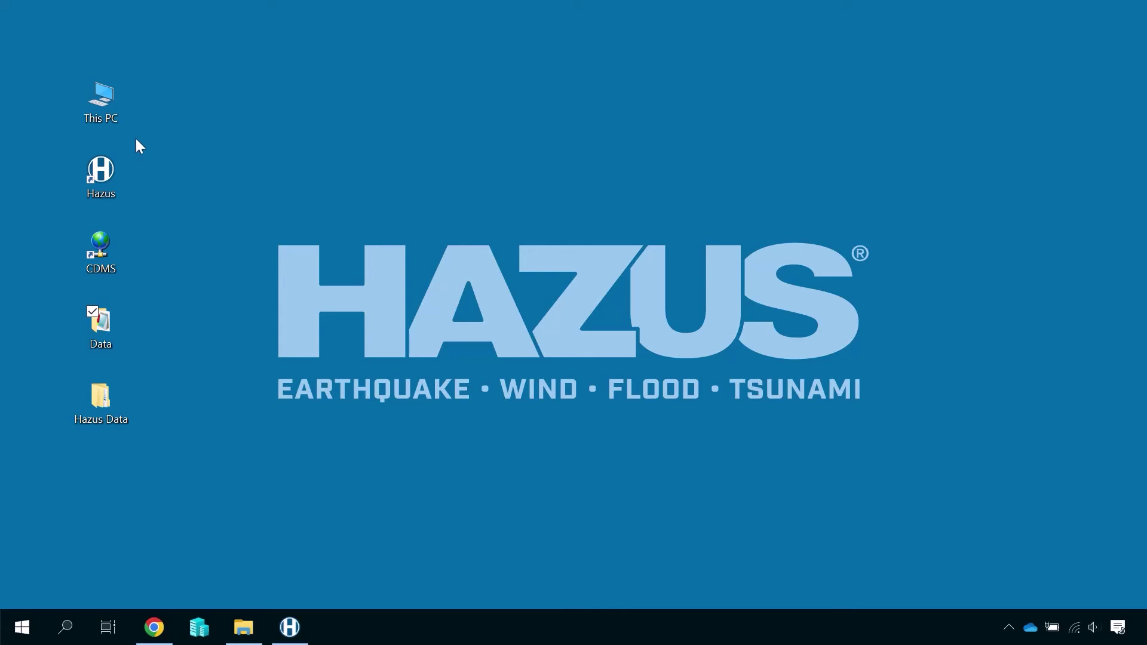
# Launch Hazus 5.1 from its desktop shortcut
pyautogui.click(101, 174)
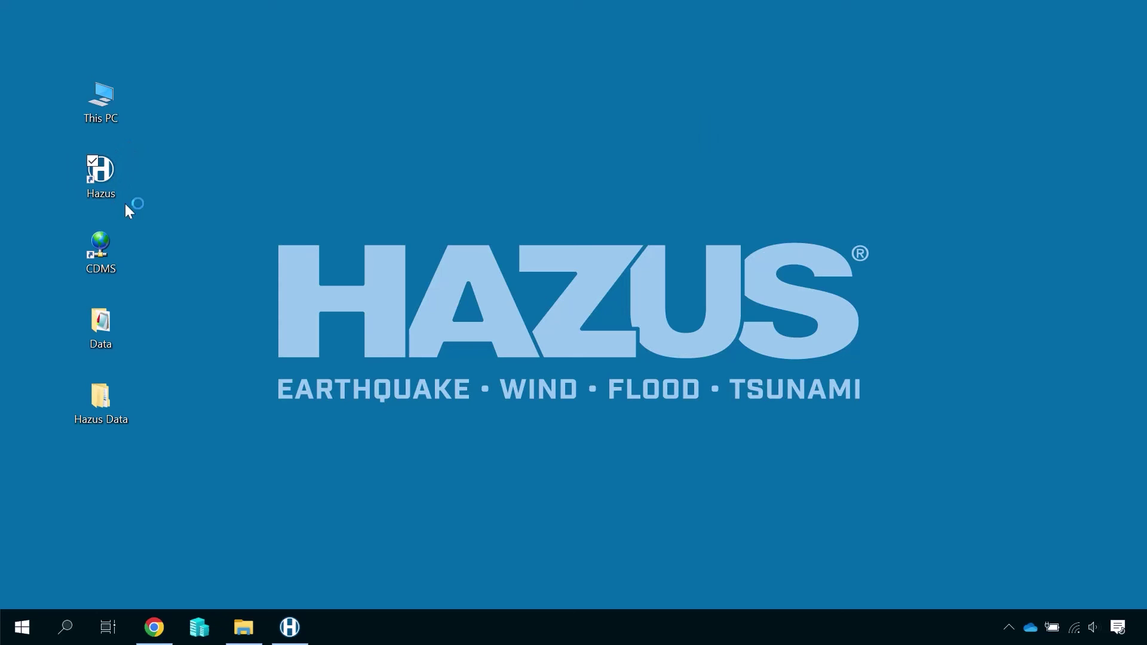